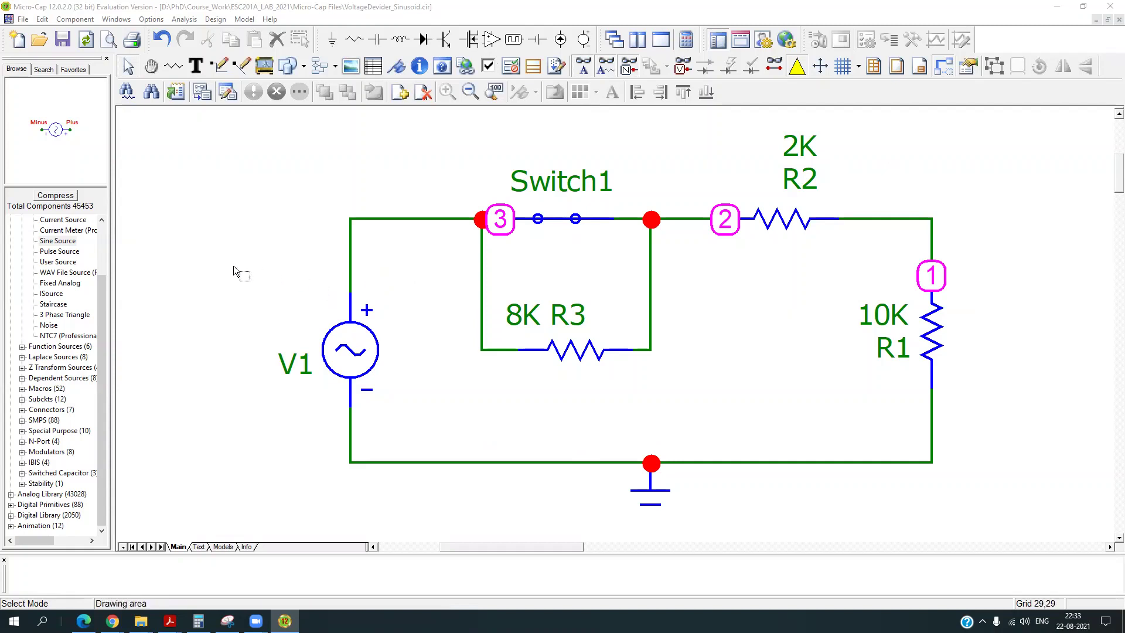
# Move the node 3 label left of the junction dot beside Switch1.
pyautogui.moveTo(500, 219); pyautogui.dragTo(453, 218)
pyautogui.click(552, 406)
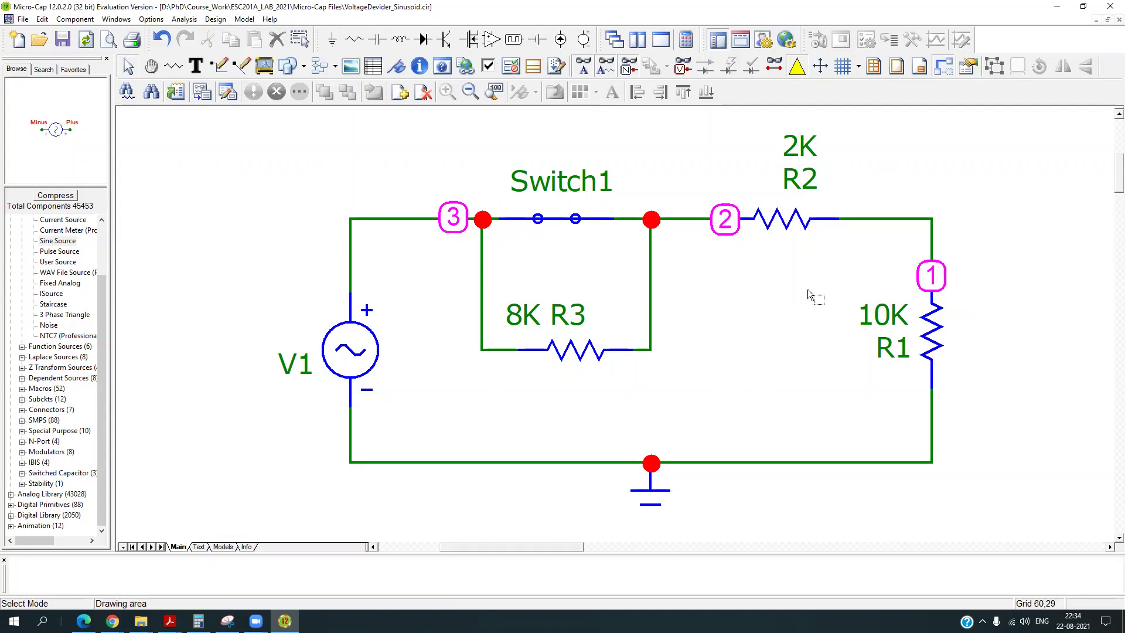
# Launch AC analysis on the divider, then reopen the AC Analysis Limits dialog.
pyautogui.click(184, 20)
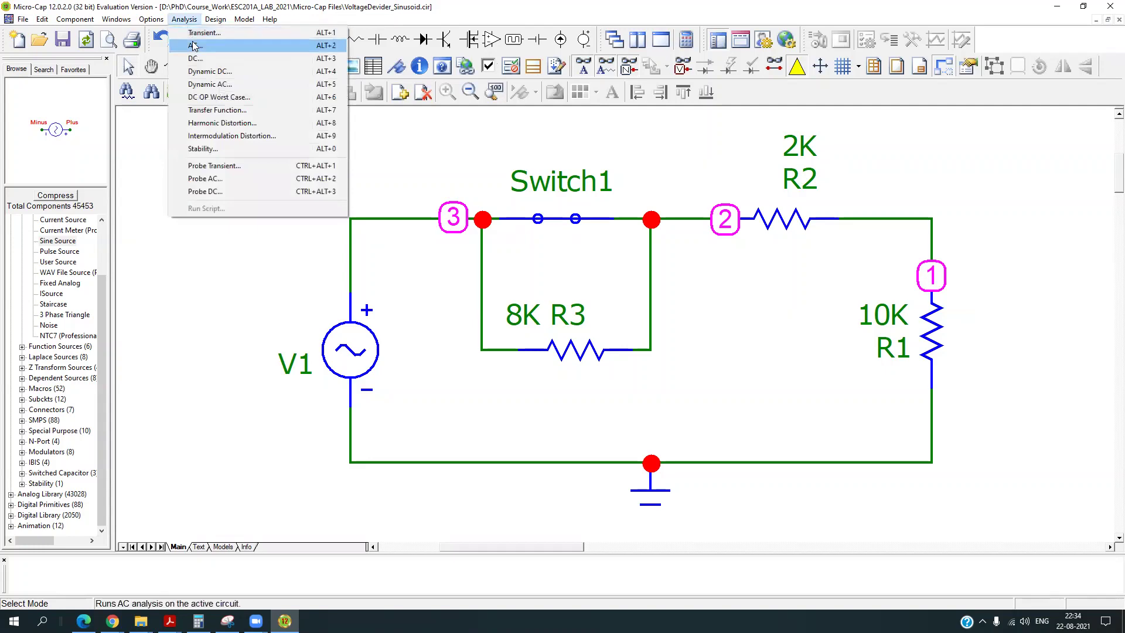
pyautogui.click(192, 42)
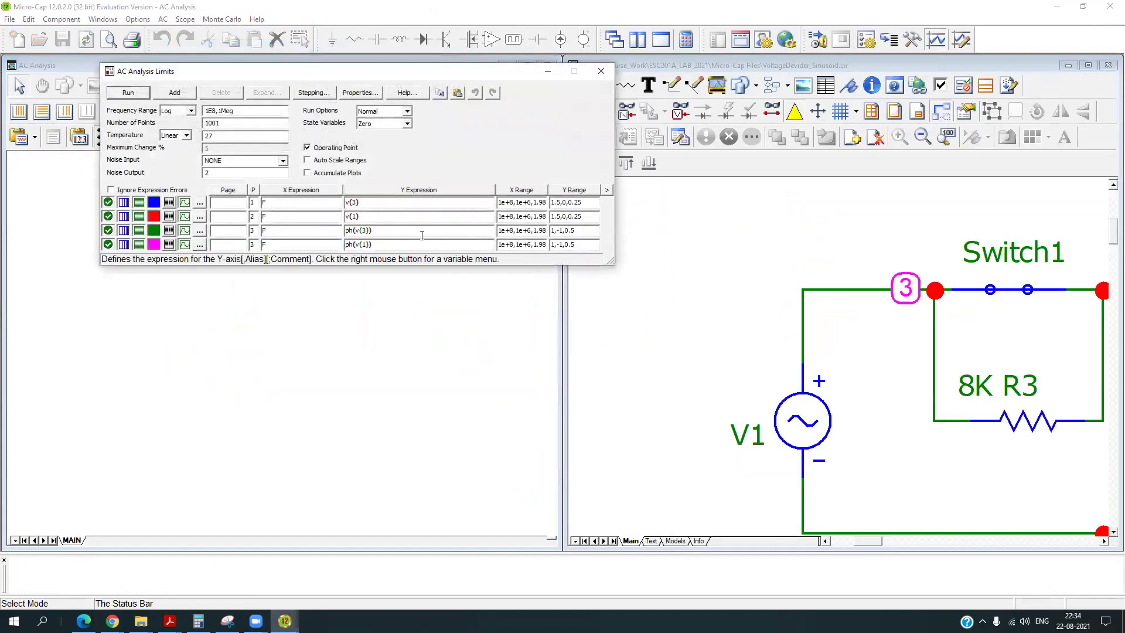
pyautogui.click(945, 135)
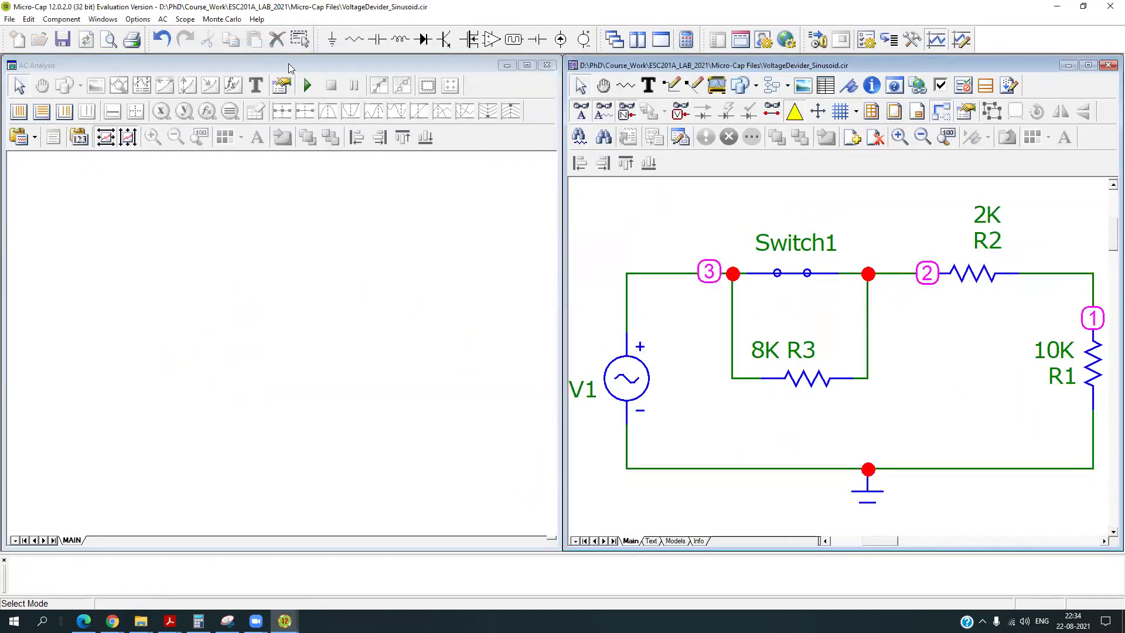
pyautogui.click(163, 19)
pyautogui.click(181, 43)
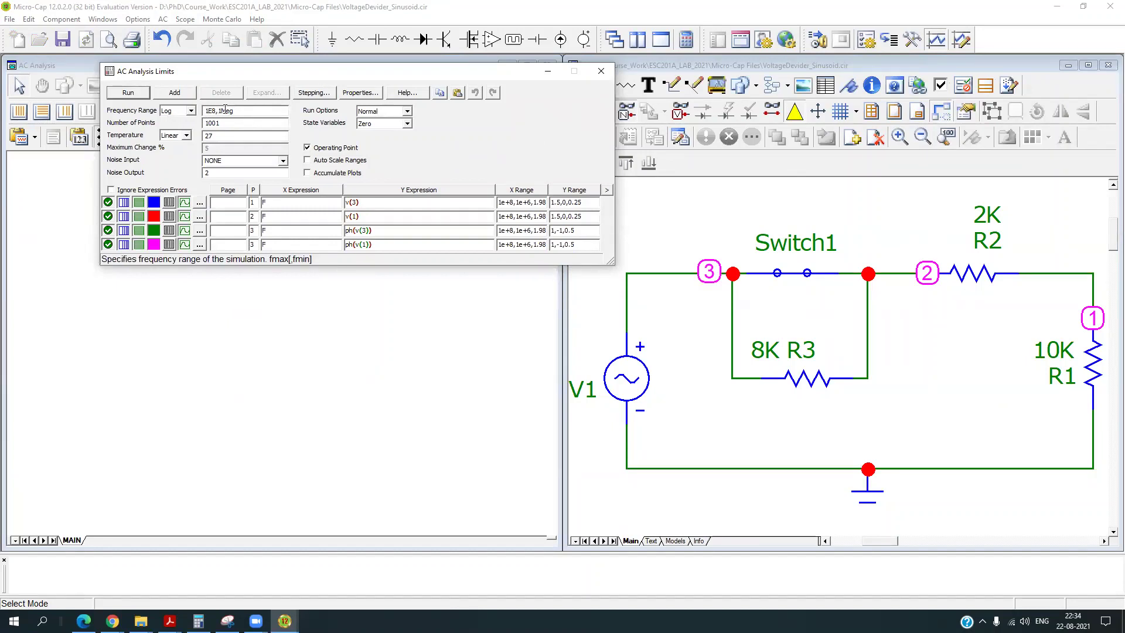
pyautogui.moveTo(245, 112); pyautogui.dragTo(219, 110)
pyautogui.moveTo(216, 110); pyautogui.dragTo(191, 125)
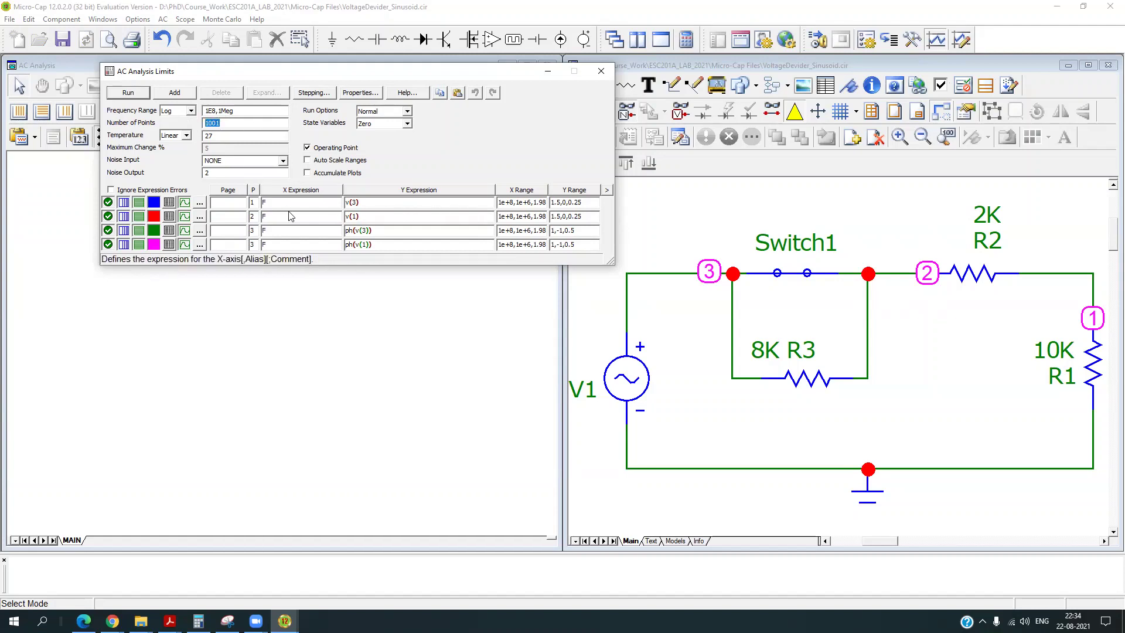
pyautogui.click(221, 134)
pyautogui.moveTo(221, 134); pyautogui.dragTo(204, 135)
pyautogui.click(267, 204)
pyautogui.moveTo(273, 204); pyautogui.dragTo(256, 207)
pyautogui.click(265, 217)
pyautogui.doubleClick(264, 217)
pyautogui.doubleClick(264, 203)
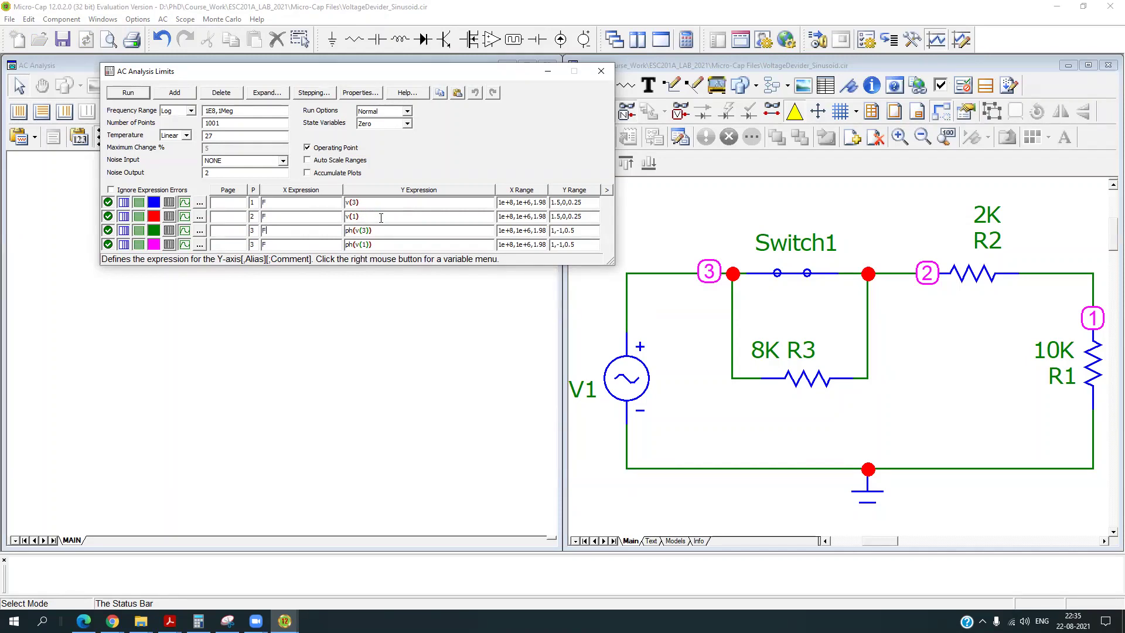
pyautogui.click(346, 216)
pyautogui.write('dB(')
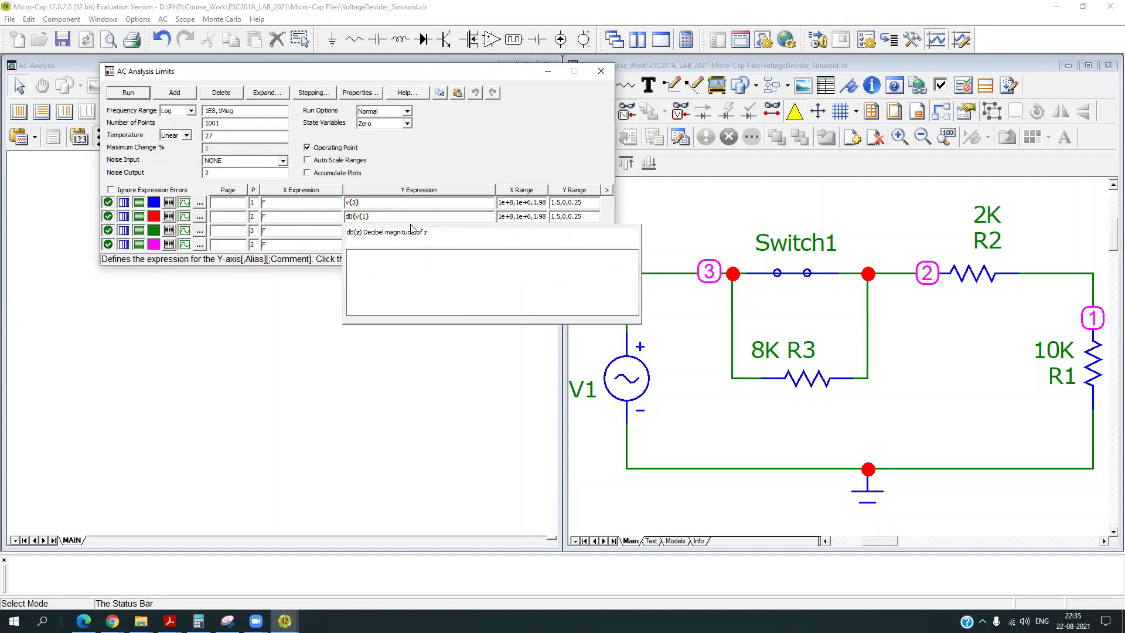
pyautogui.press('End')
pyautogui.write(')')
pyautogui.click(376, 203)
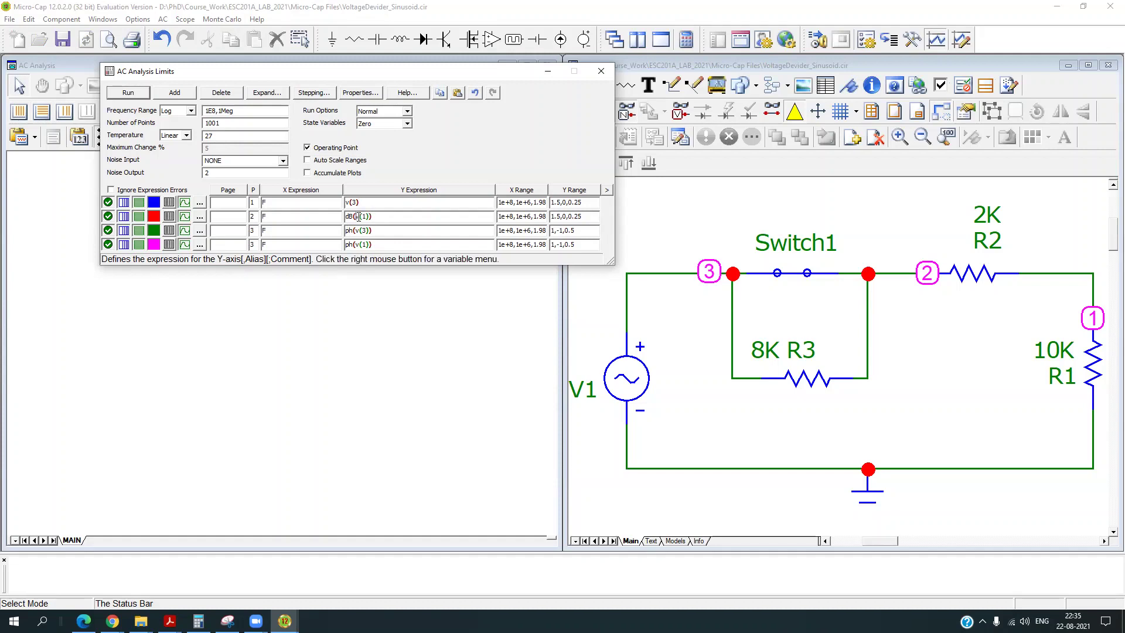
pyautogui.moveTo(356, 216); pyautogui.dragTo(369, 217)
pyautogui.click(390, 217)
pyautogui.moveTo(350, 222)
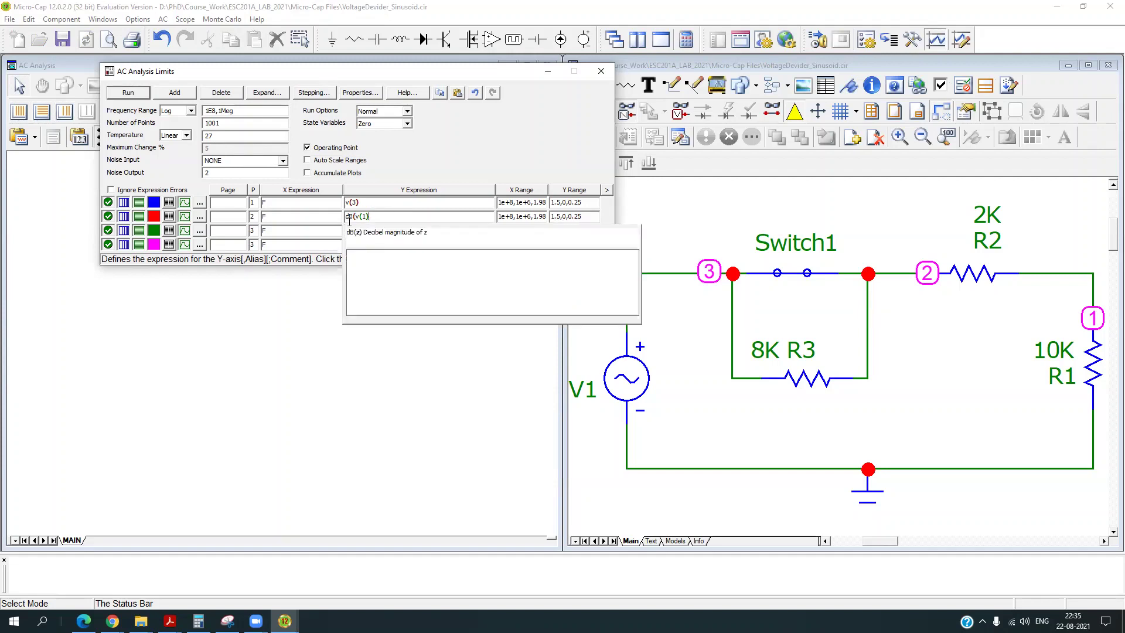
pyautogui.hotkey('ctrl', 'z')
pyautogui.click(382, 237)
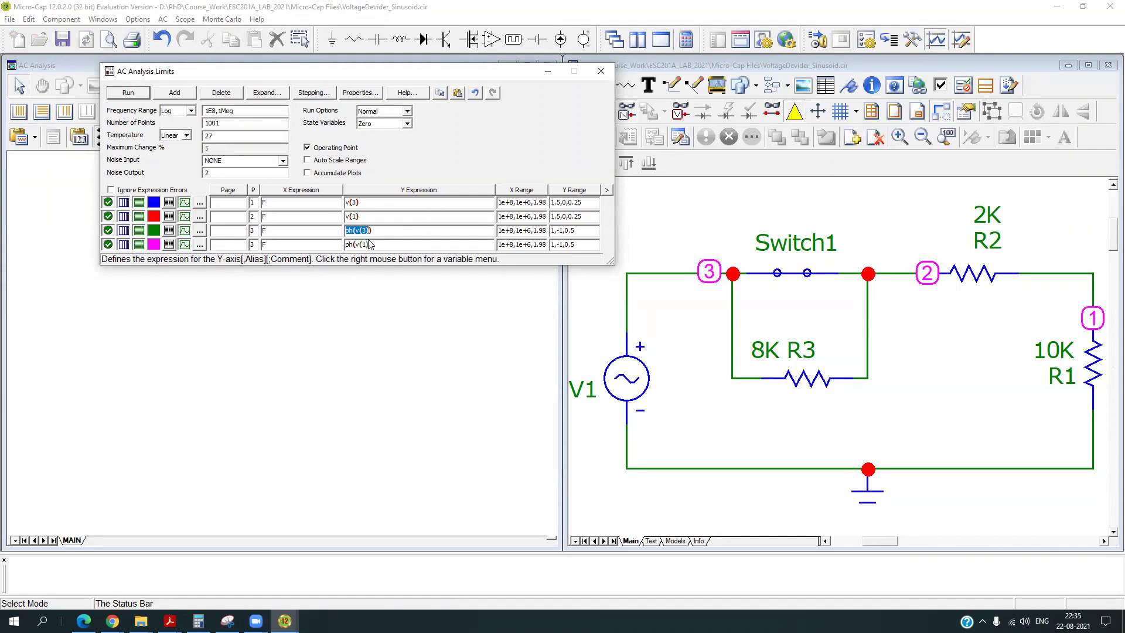
pyautogui.moveTo(372, 245); pyautogui.dragTo(358, 244)
pyautogui.click(355, 231)
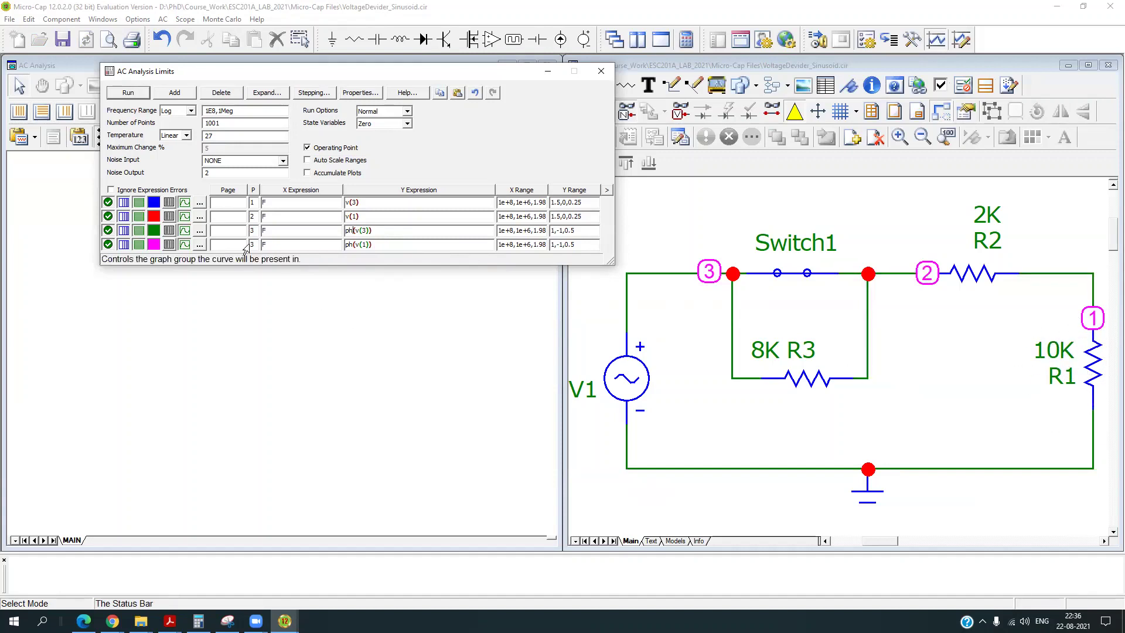
pyautogui.click(255, 202)
pyautogui.click(254, 217)
pyautogui.click(369, 204)
pyautogui.click(251, 205)
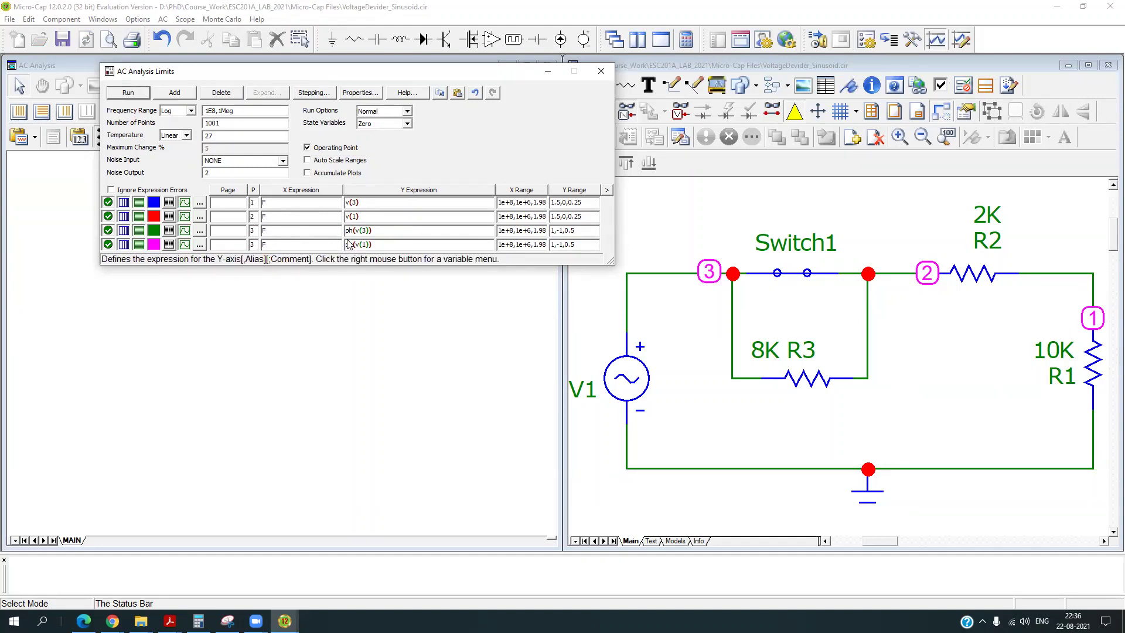
# Run the AC analysis, plotting v(3) at 1.00 and v(1) near 852.941m from 1M to 100M Hz.
pyautogui.click(128, 92)
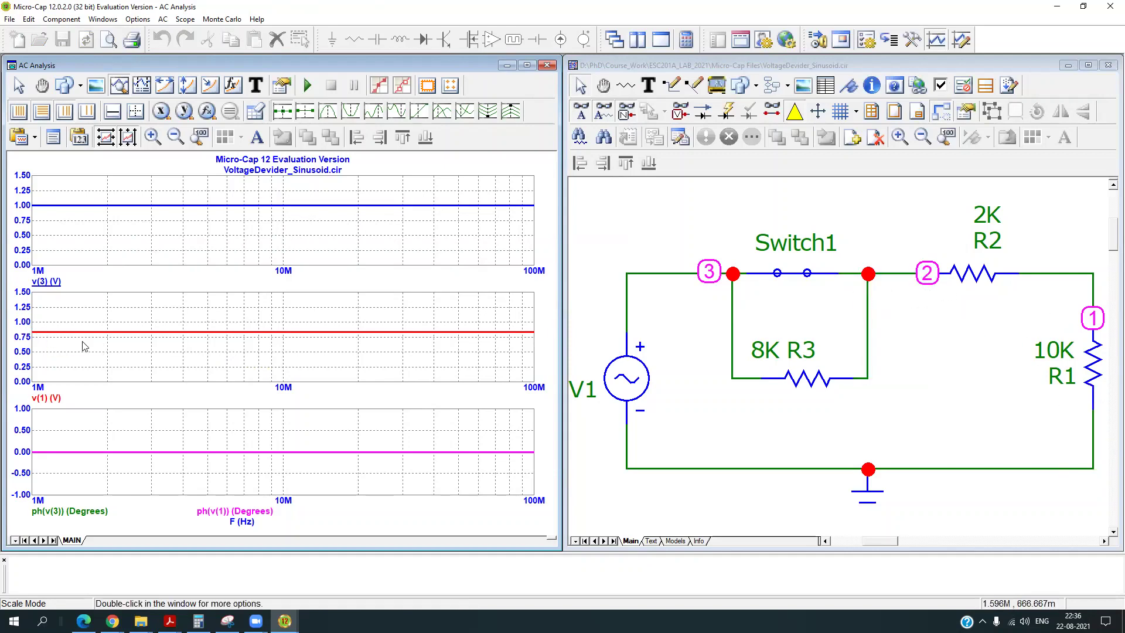
pyautogui.moveTo(66, 335)
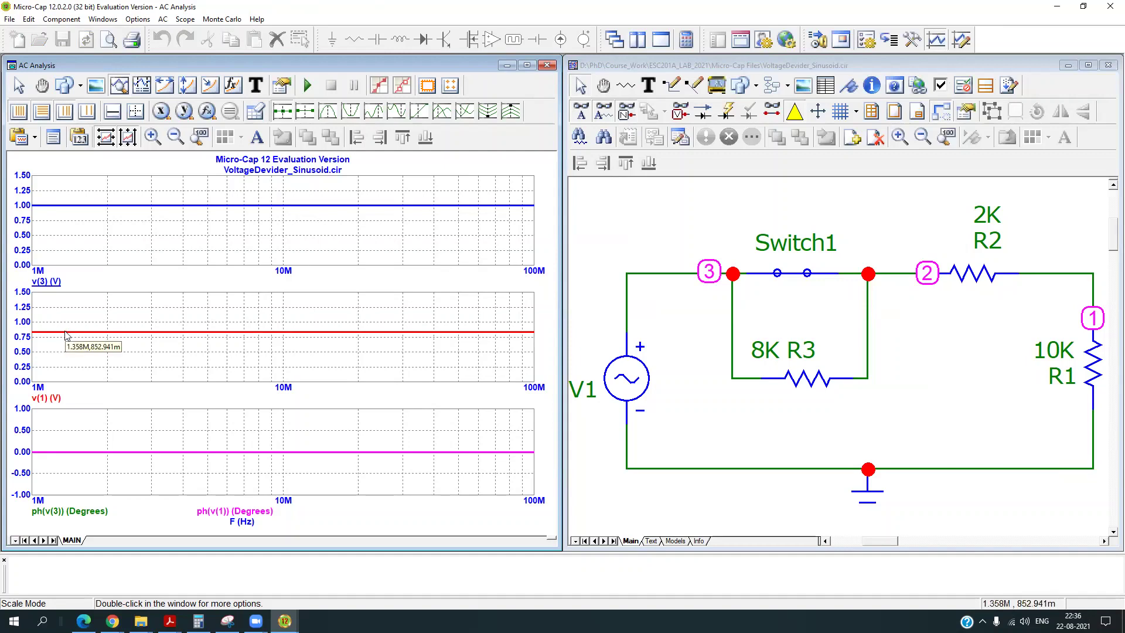